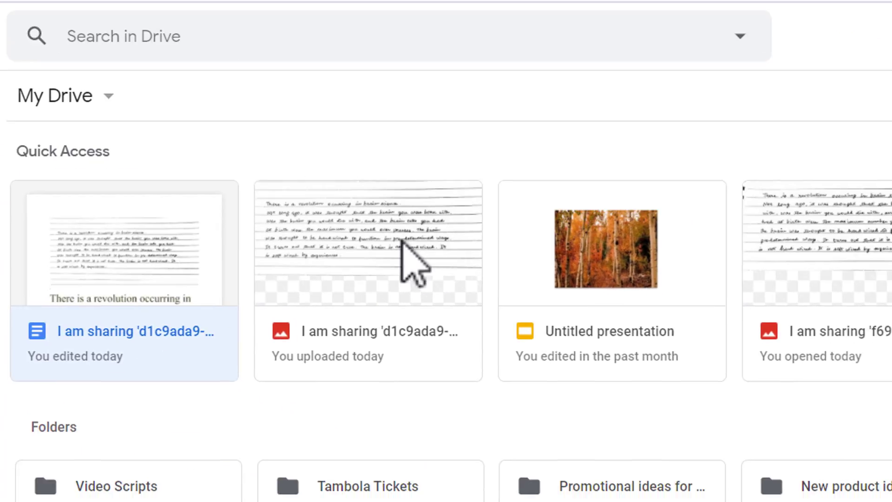
- Open the uploaded handwritten note image in Google Docs from its Drive context menu
right_click(401, 242)
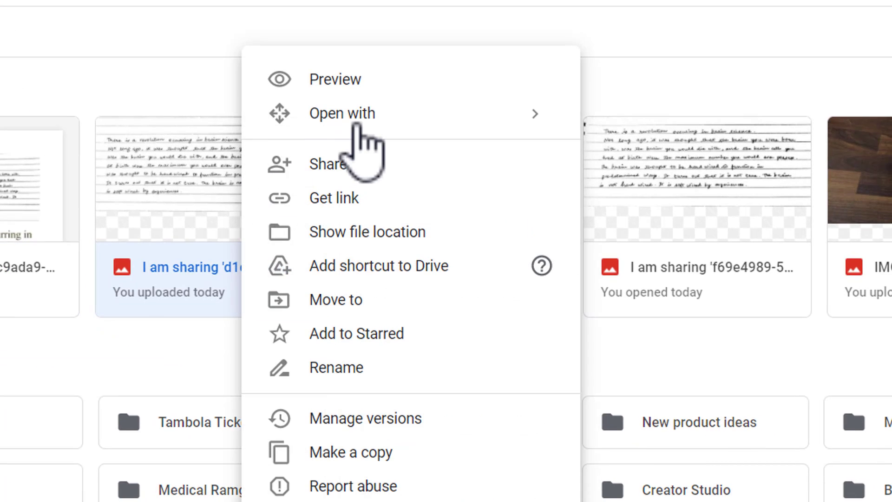
mouse_move(517, 189)
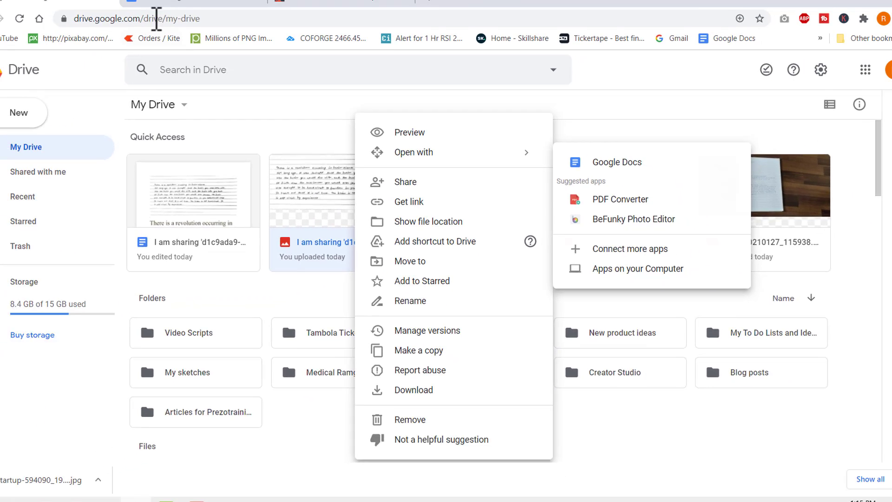
click(680, 131)
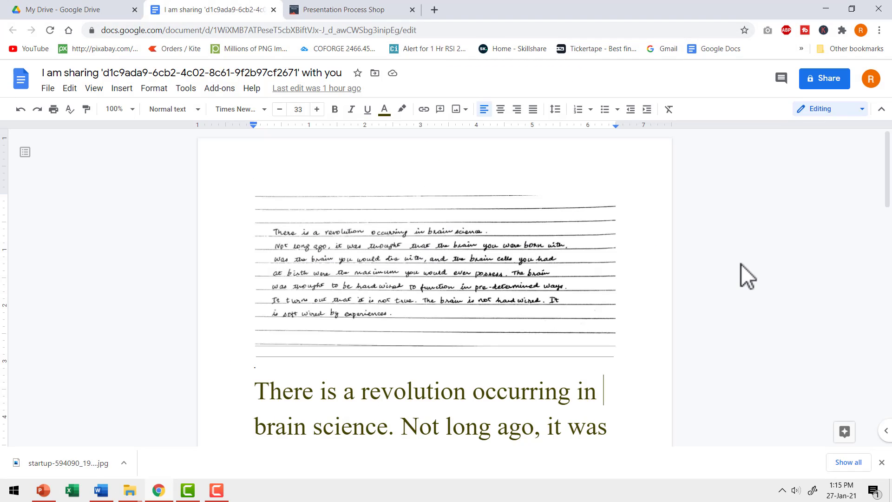
click(457, 306)
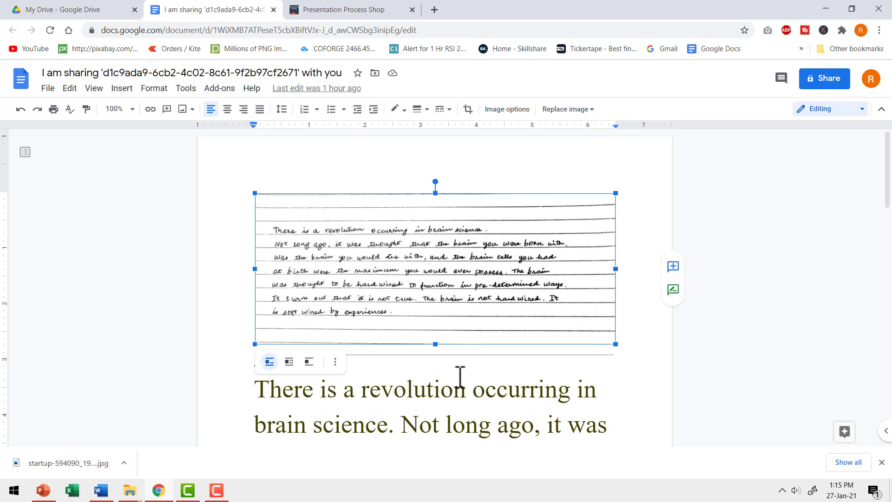
scroll(460, 376, down, 10)
scroll(466, 363, up, 10)
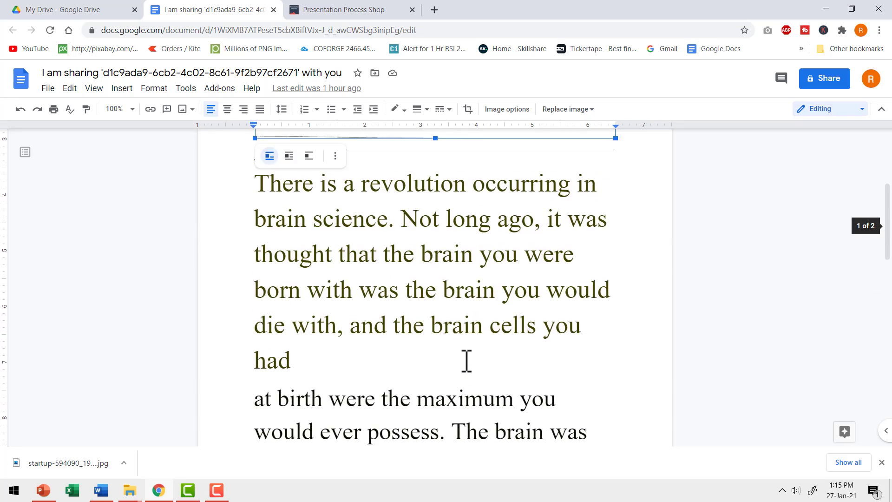
scroll(442, 317, down, 1)
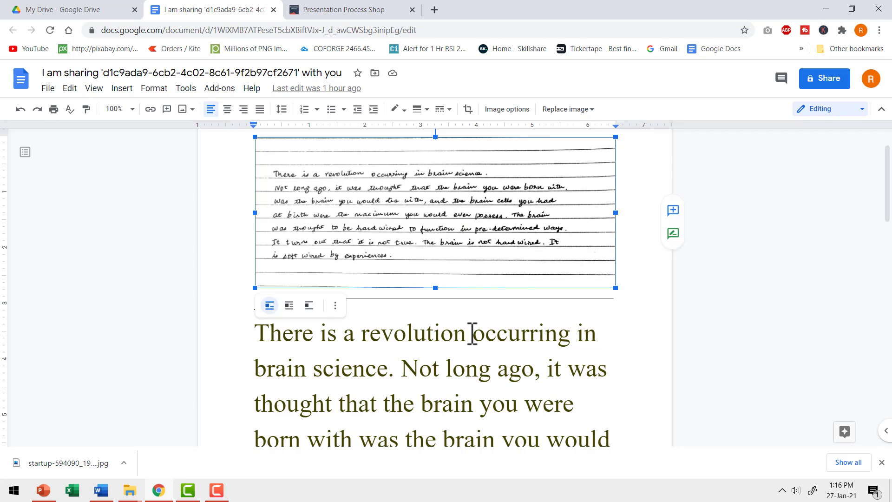
scroll(472, 334, down, 1)
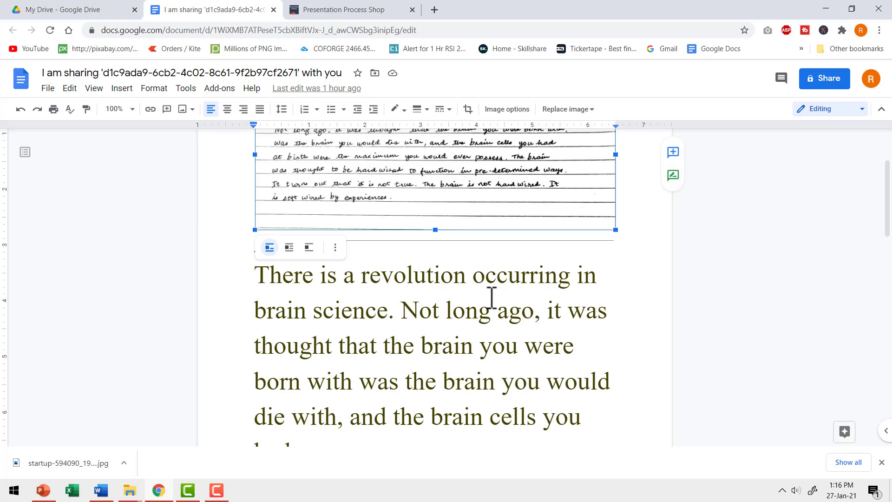
scroll(490, 295, up, 2)
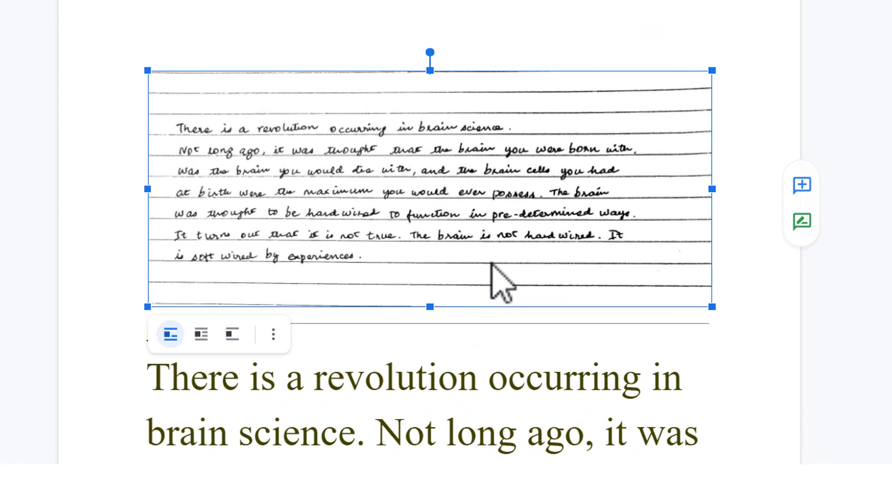
scroll(491, 264, down, 3)
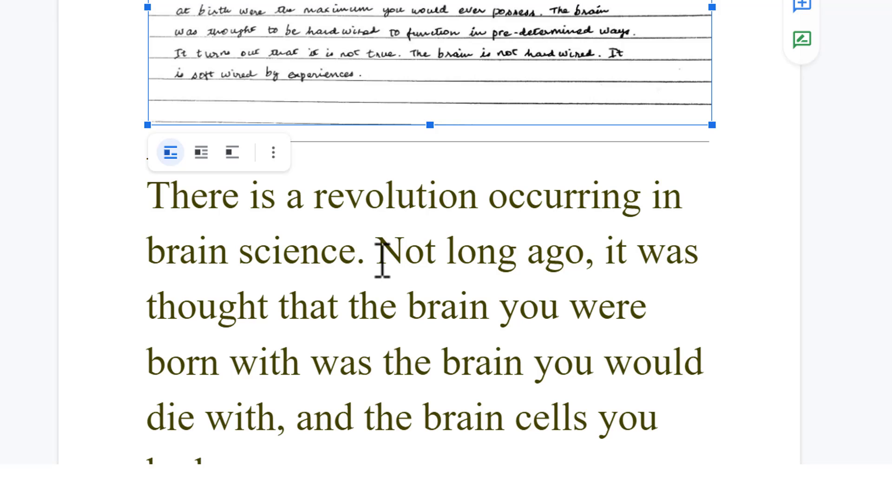
scroll(380, 255, up, 3)
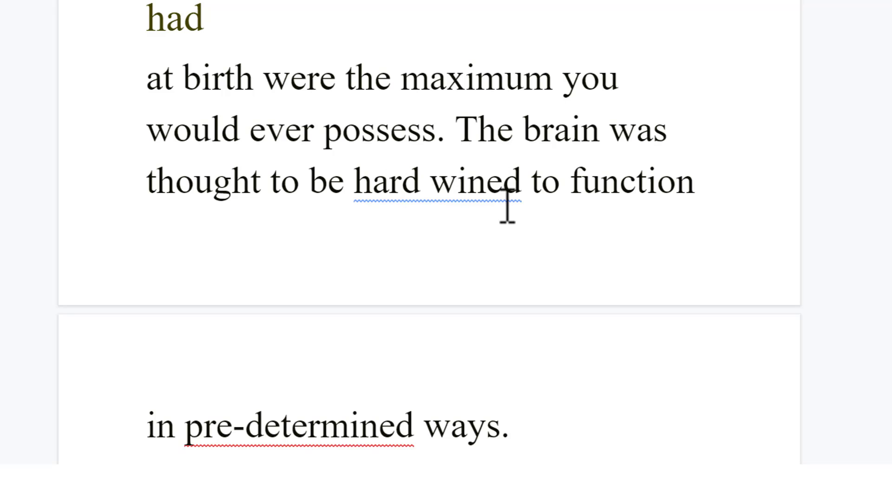
scroll(507, 206, up, 10)
- Accept the spelling fixes 'hardwired' for 'hard wined' and 'predetermined' for 'pre-determined'
click(474, 188)
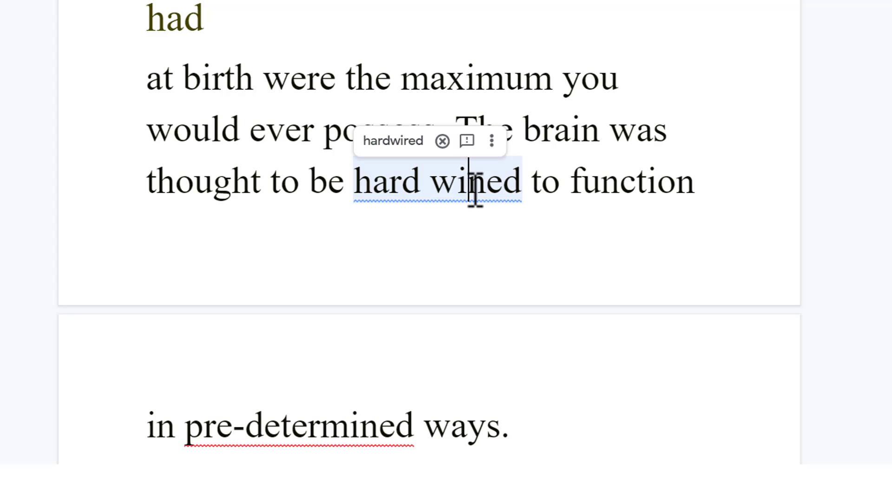
click(406, 149)
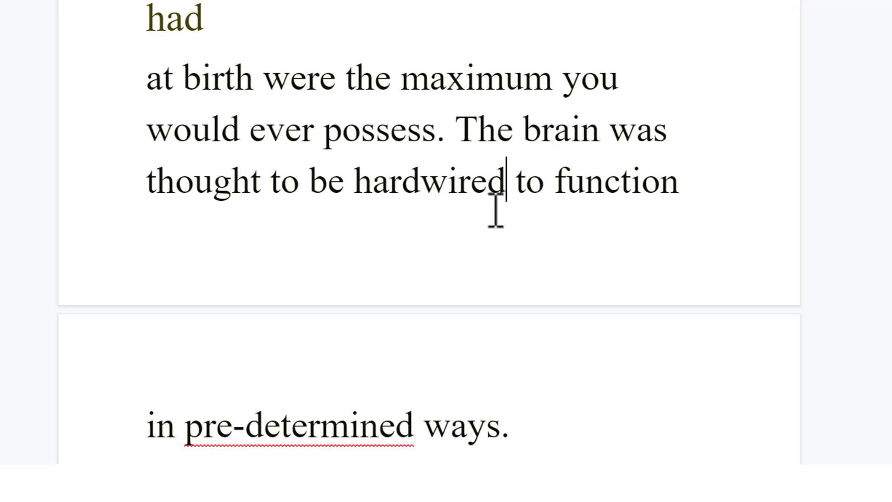
scroll(464, 242, up, 1)
scroll(436, 274, down, 2)
scroll(372, 302, down, 1)
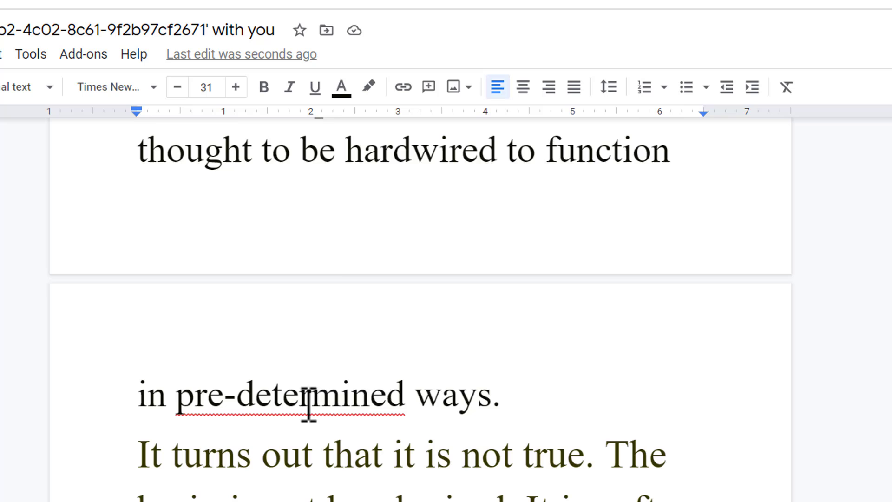
click(308, 401)
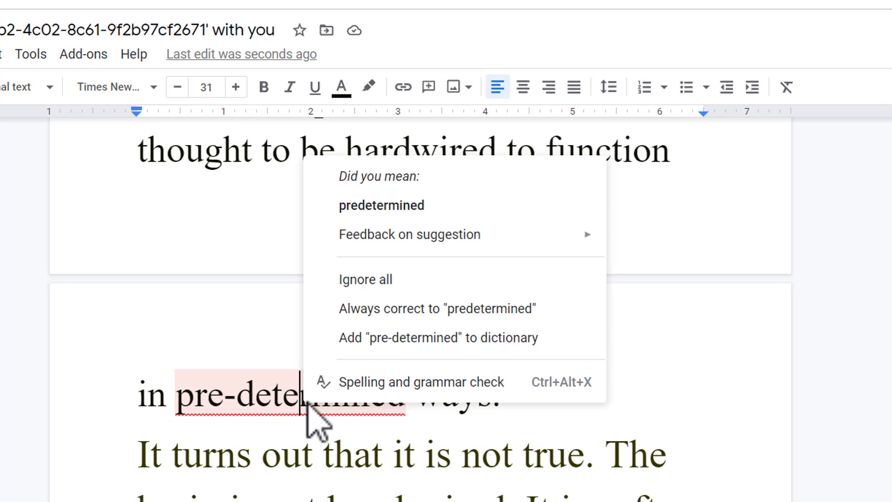
click(416, 207)
scroll(509, 320, up, 8)
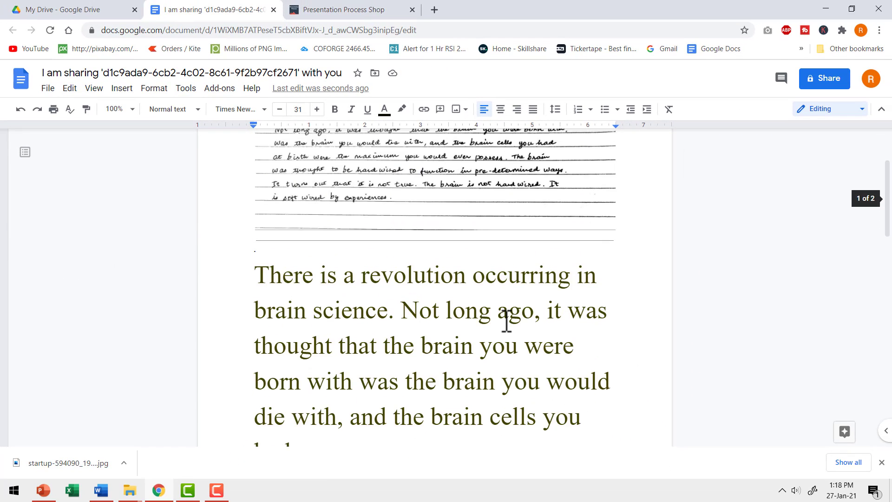
scroll(506, 319, down, 10)
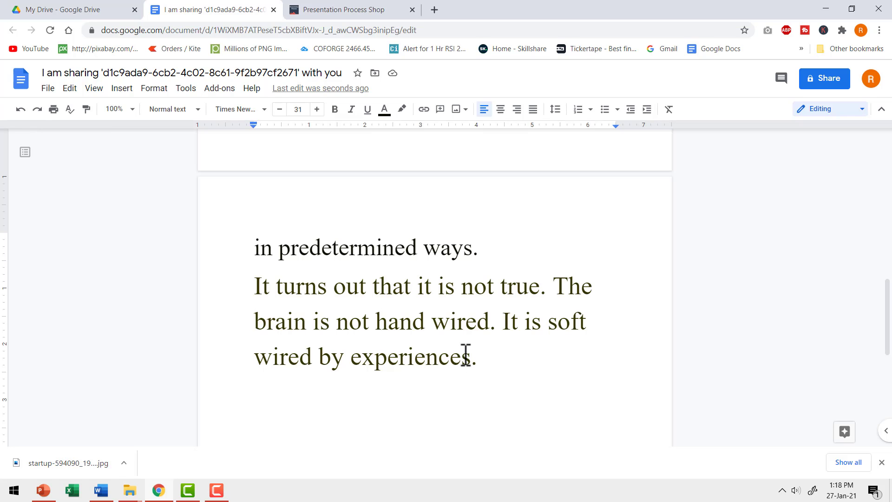
- Download the document as a Word .docx file and show the downloaded file's options
click(48, 89)
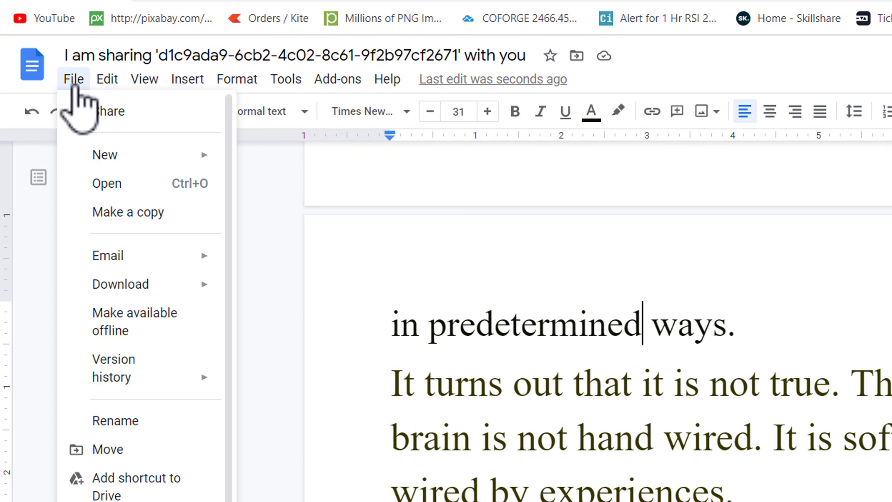
mouse_move(167, 285)
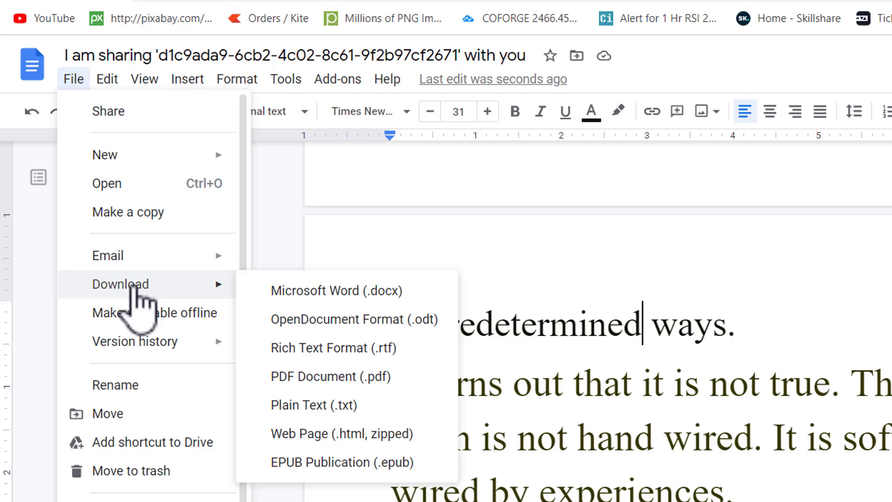
click(350, 293)
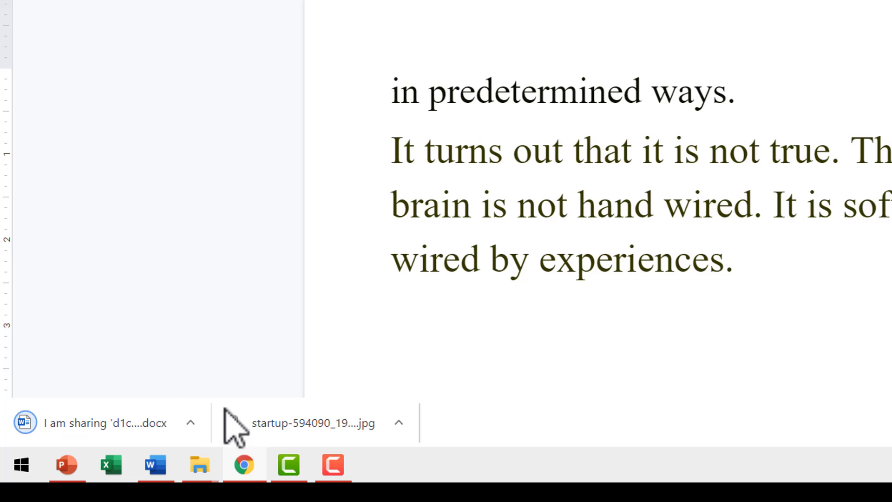
click(190, 423)
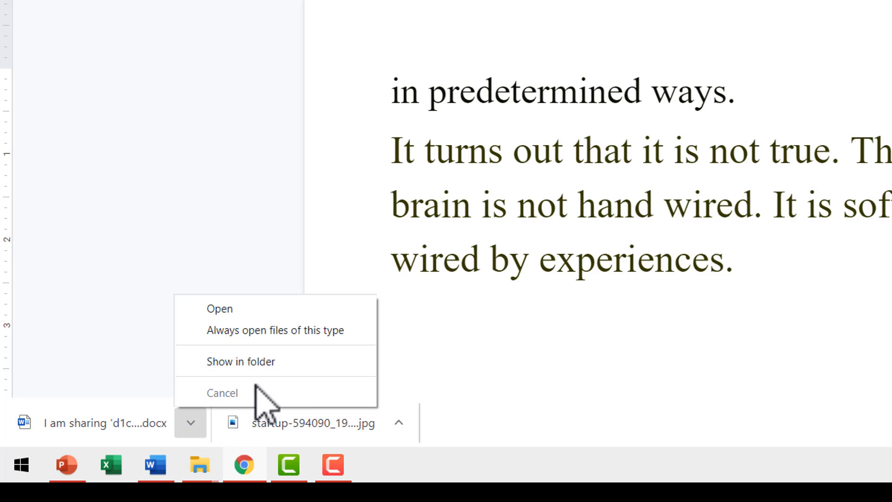
- Show the downloaded .docx in its Downloads folder and open it in Word
click(241, 377)
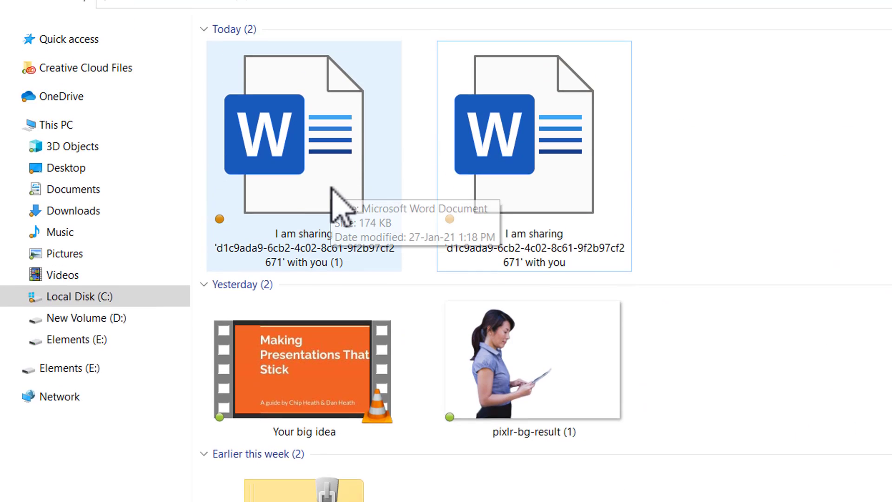
double_click(340, 268)
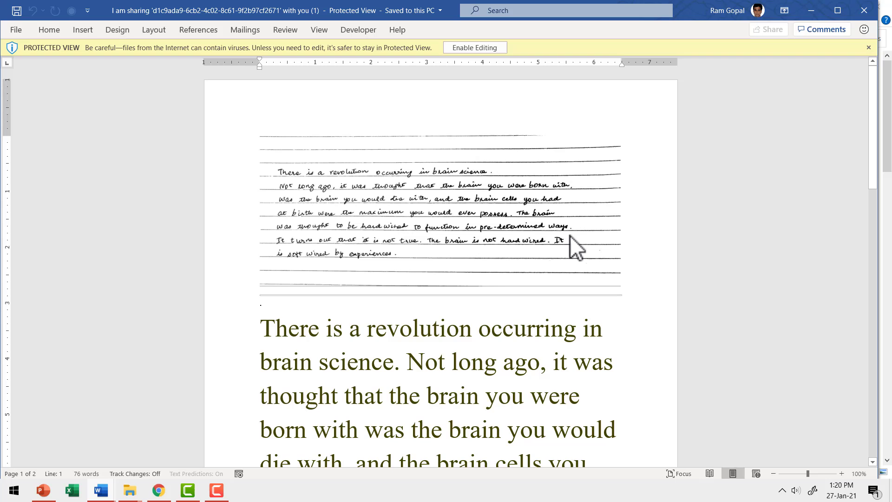
- Enable editing, delete the handwriting image and two blank lines, then select all text
click(475, 48)
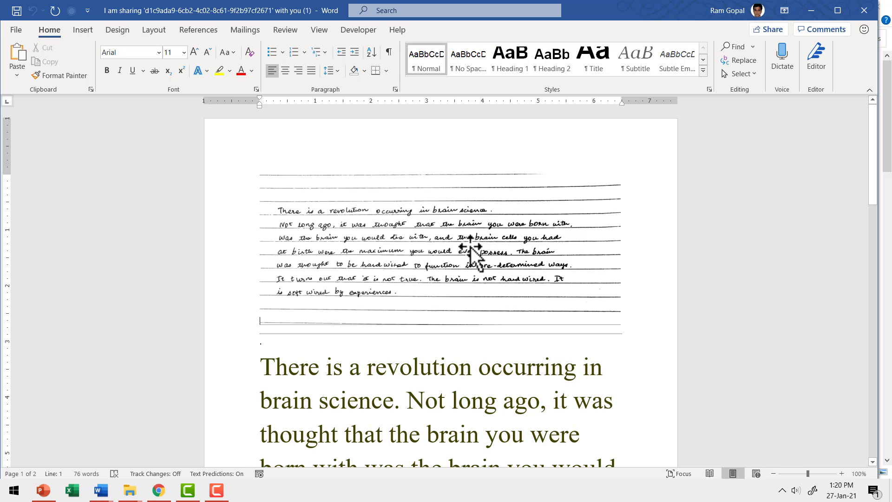
click(470, 253)
key(Delete)
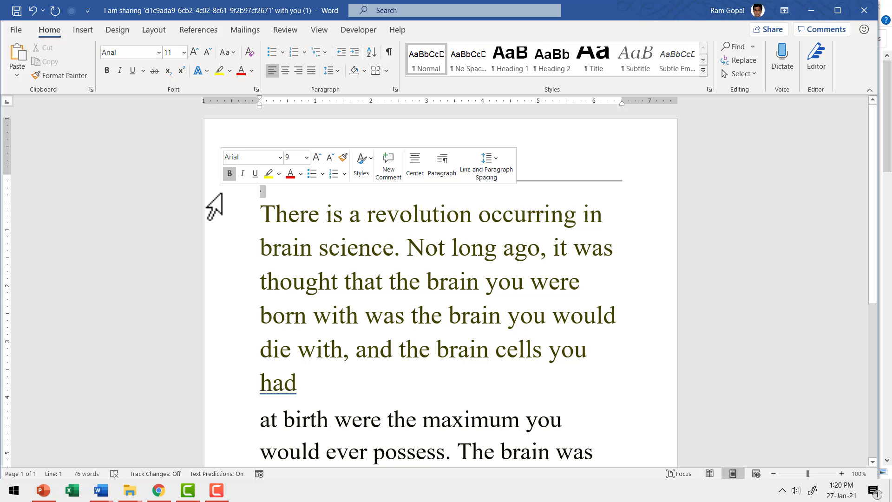
key(Delete)
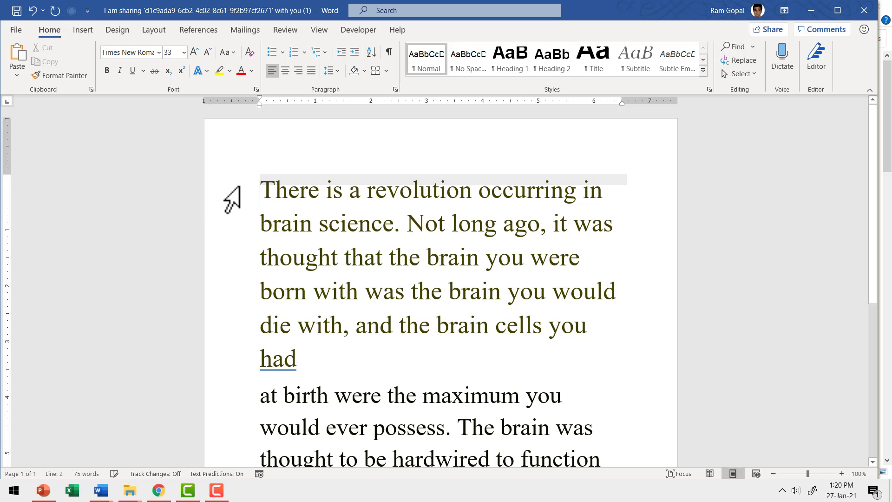
key(Delete)
scroll(422, 244, down, 5)
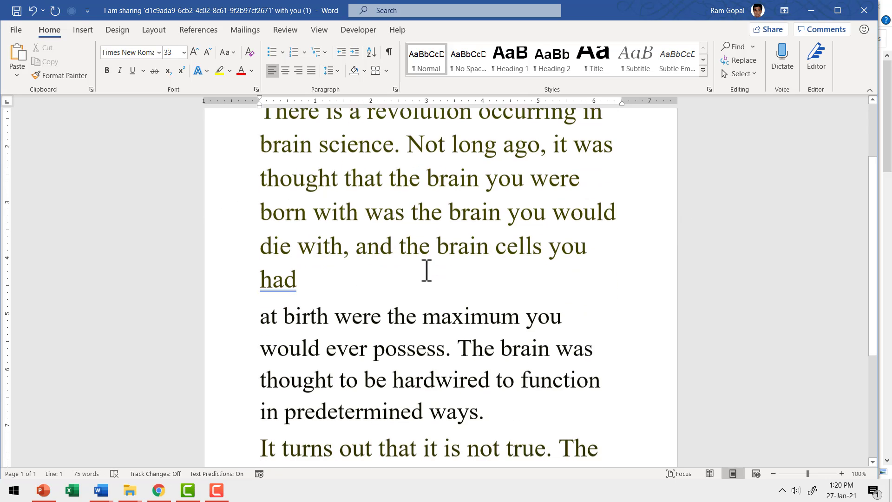
scroll(425, 279, up, 4)
scroll(422, 284, up, 1)
key(End)
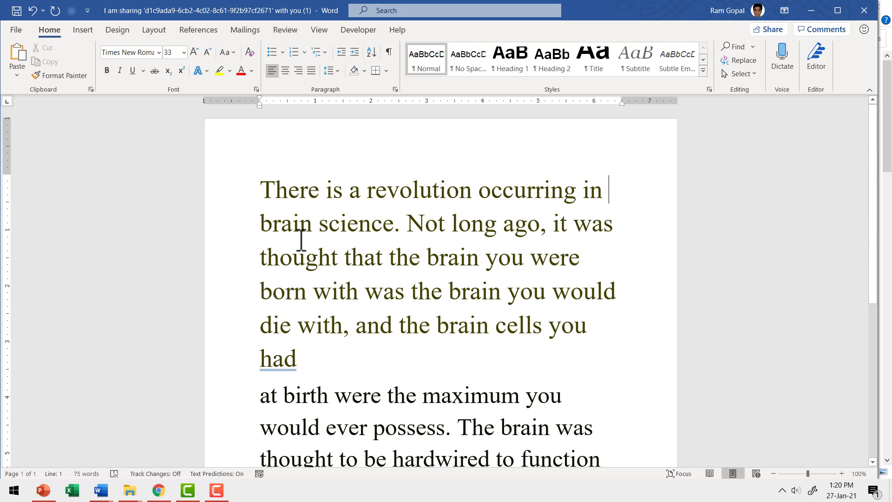
key(ctrl+a)
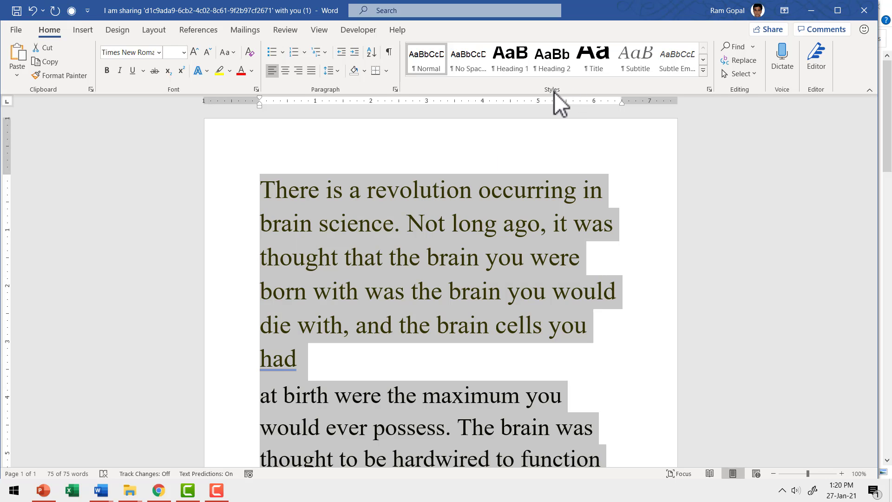
- Apply the Normal style to all text and join 'at birth' onto the line ending 'had'
click(429, 57)
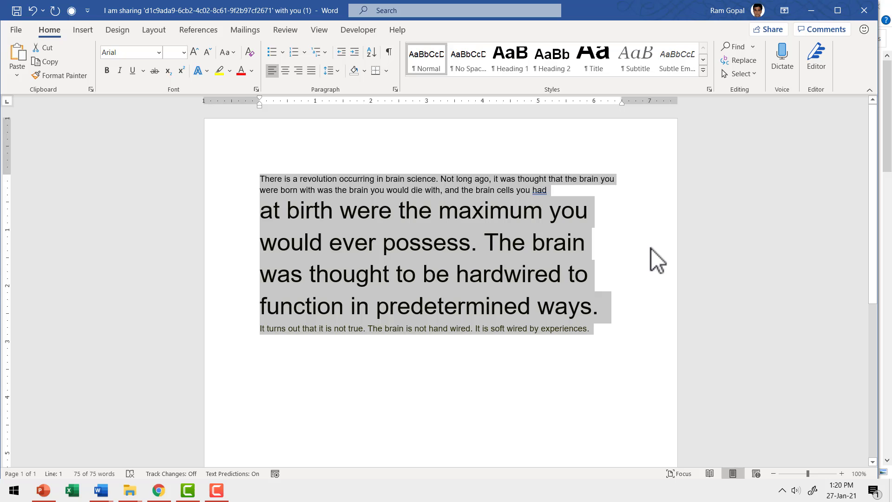
click(607, 208)
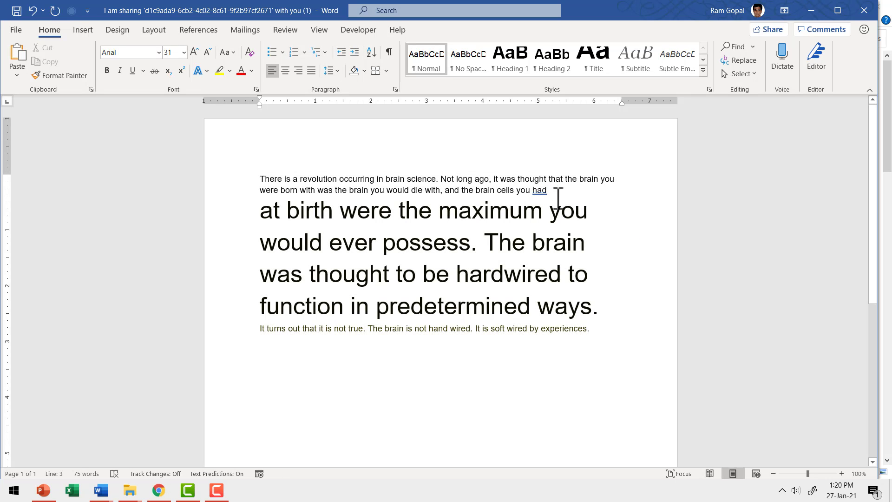
drag(557, 193, 635, 307)
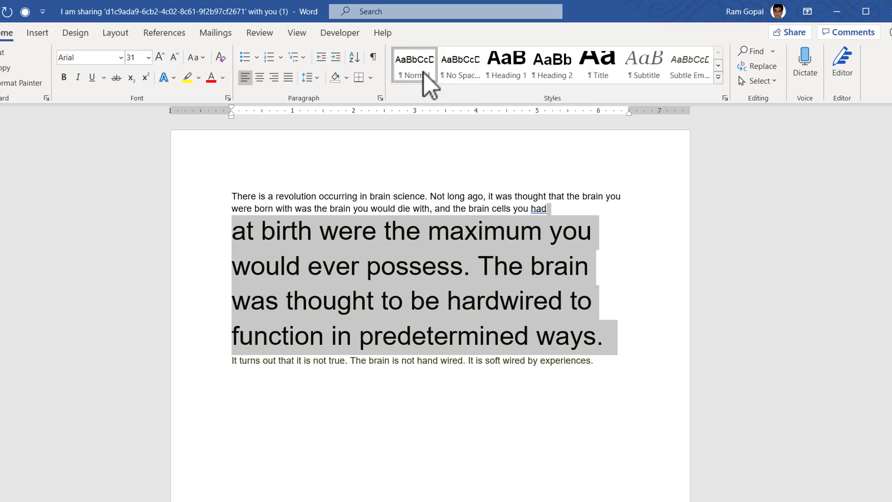
click(581, 193)
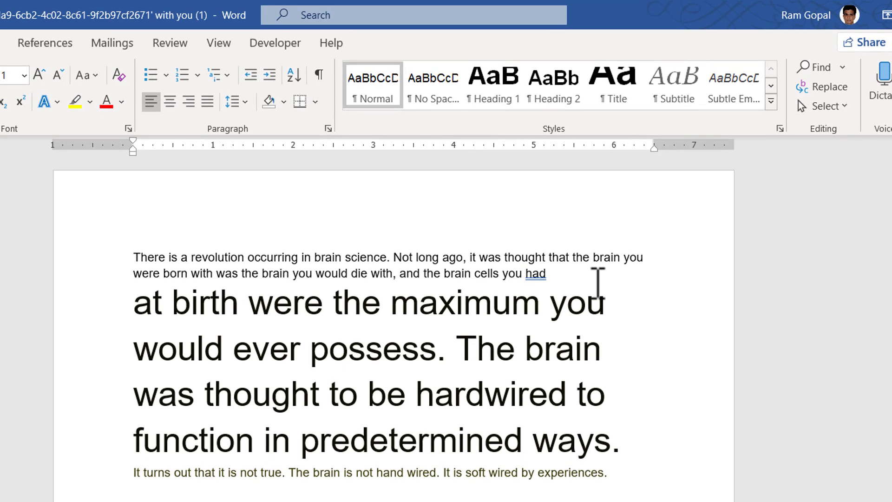
key(Delete)
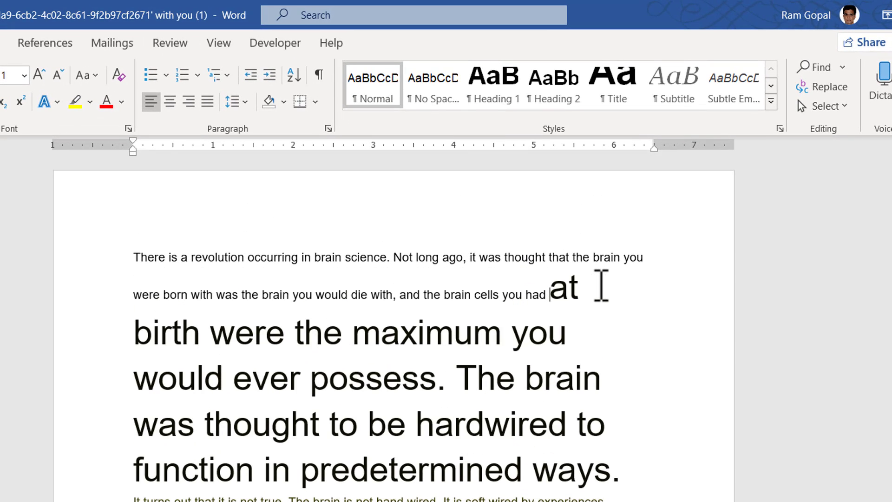
- Reapply Normal to the large 'at…ways.' paragraph and the green last line
drag(563, 288, 671, 468)
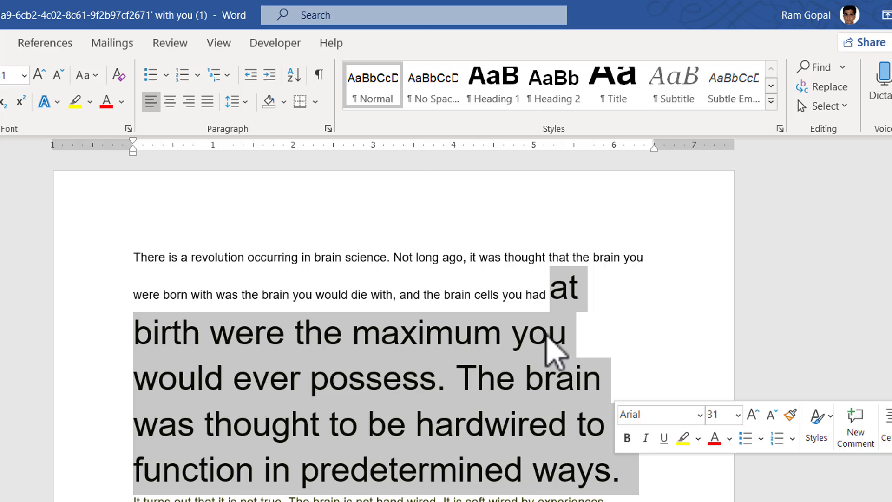
click(388, 93)
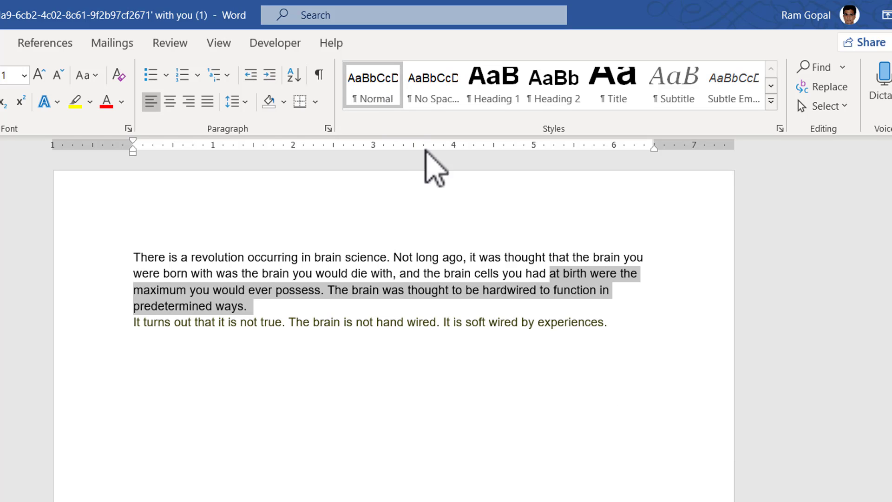
click(515, 419)
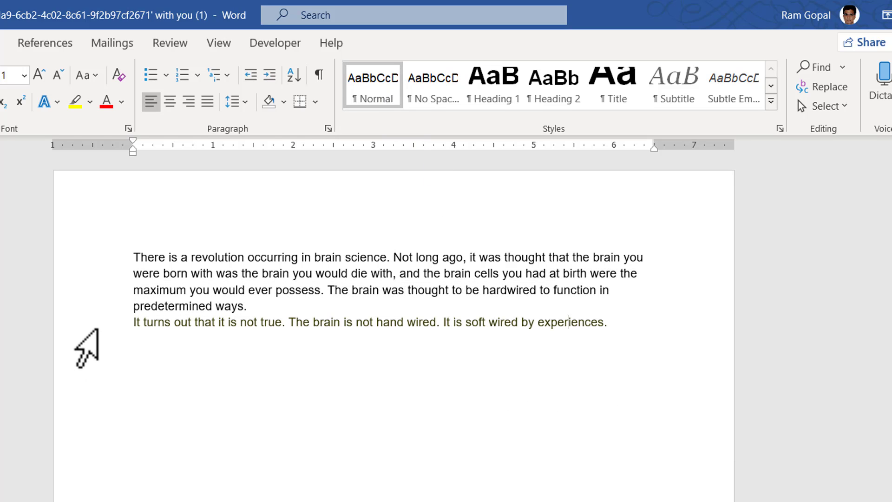
click(97, 331)
click(376, 95)
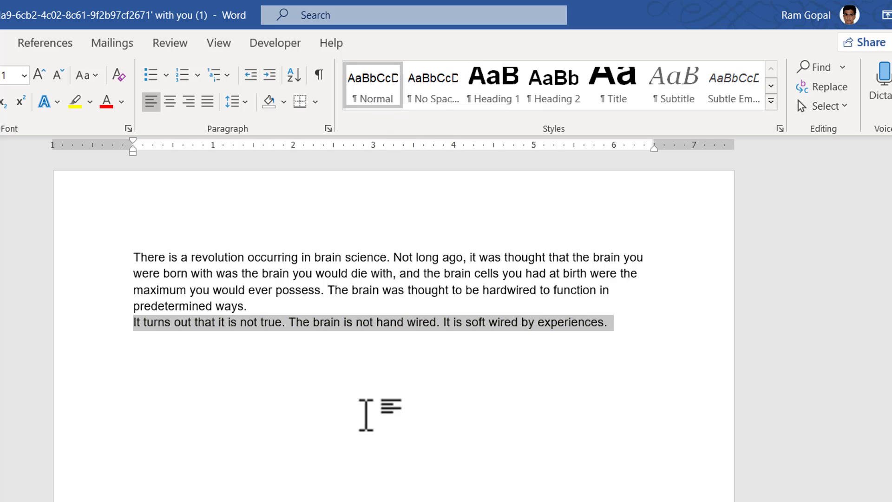
click(367, 409)
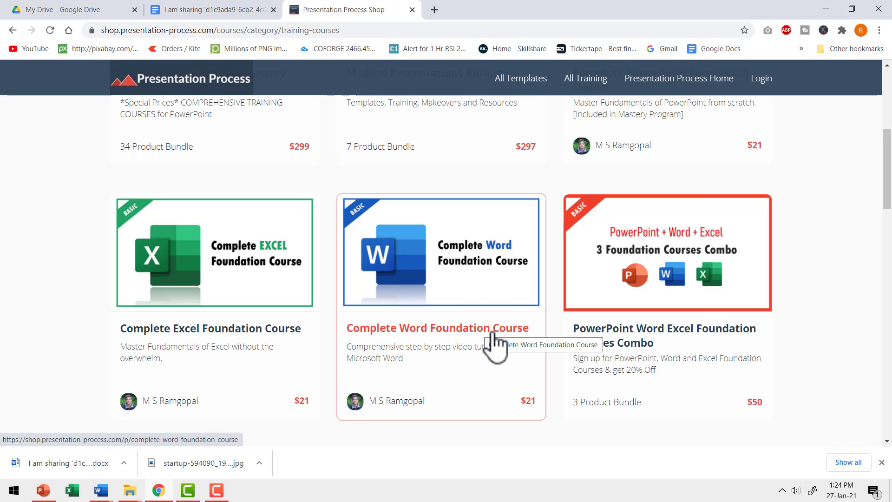
scroll(495, 341, down, 1)
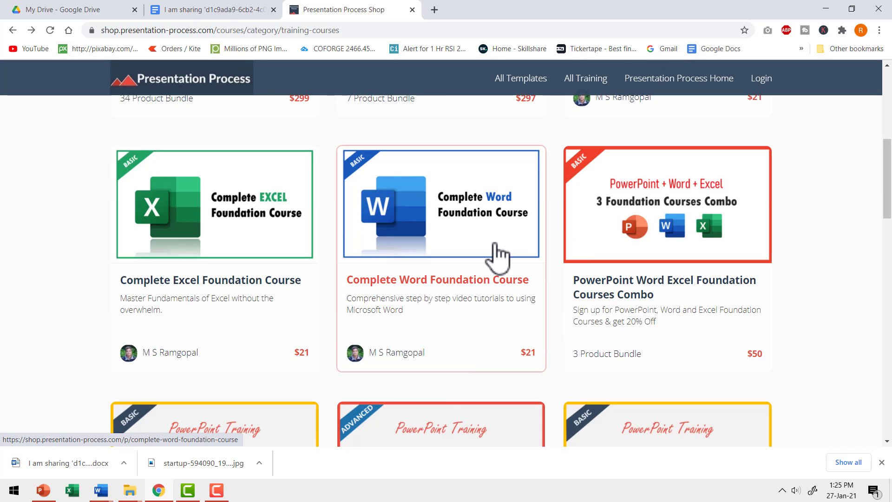